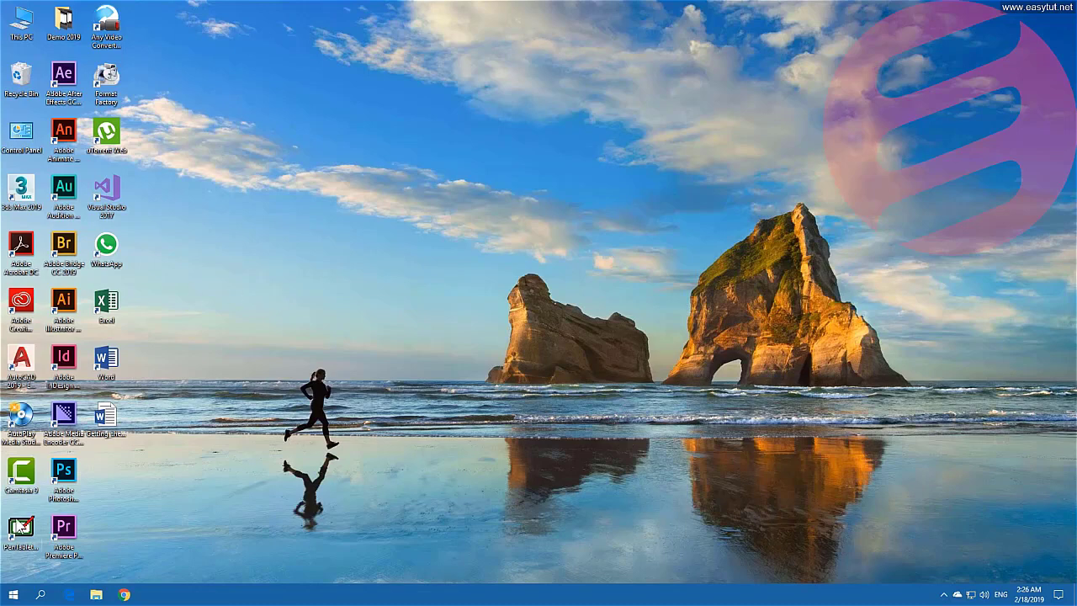
Open Settings from the Start menu and go to Accounts > Your info.
click(10, 598)
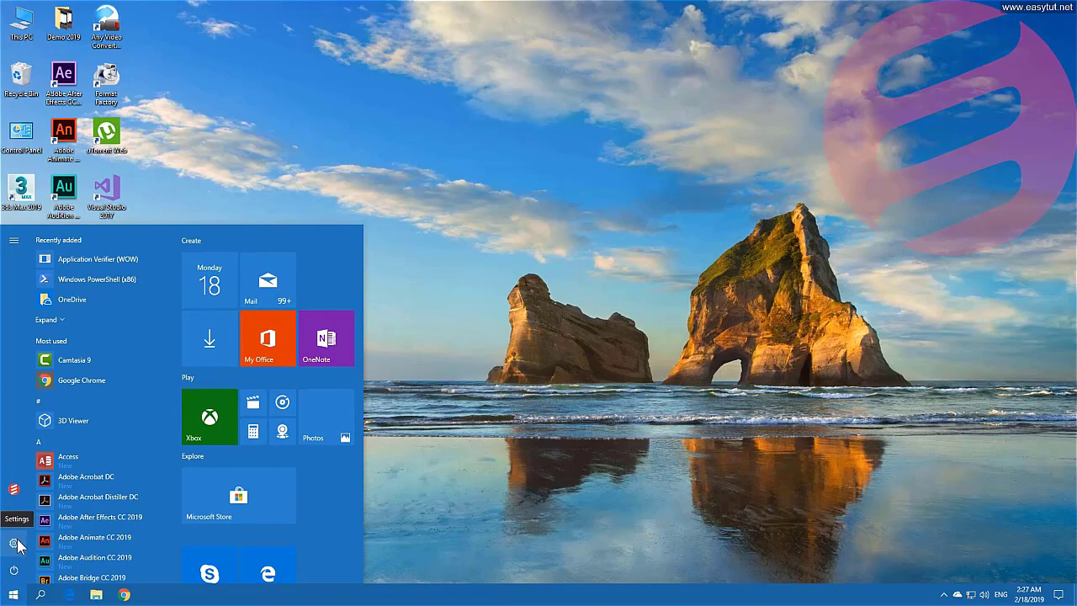
click(14, 544)
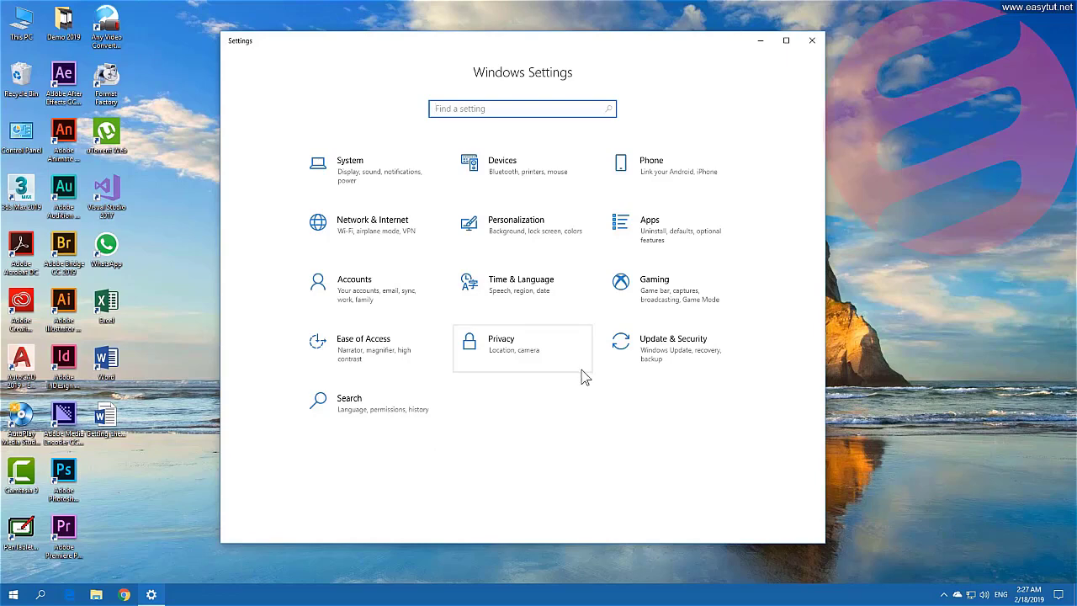
click(377, 295)
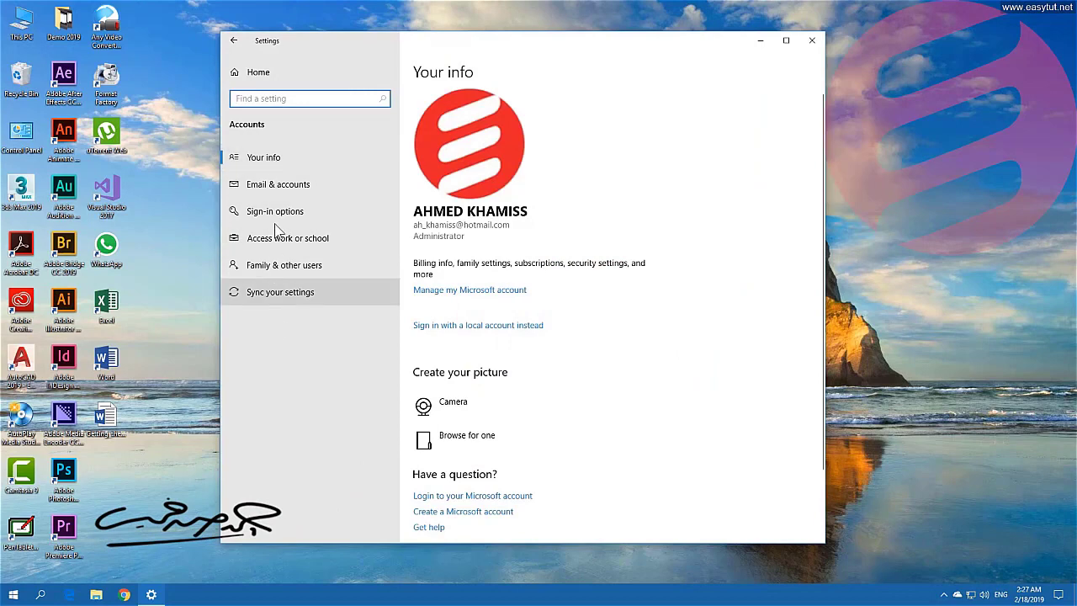
click(264, 166)
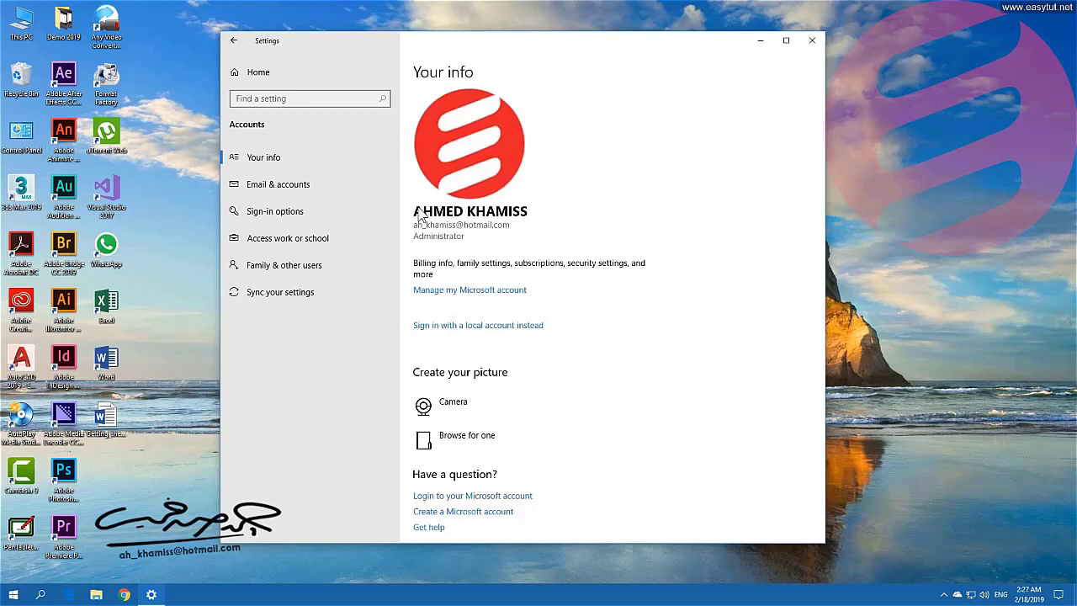
Go to the Email & accounts page and begin adding a Microsoft account.
click(290, 192)
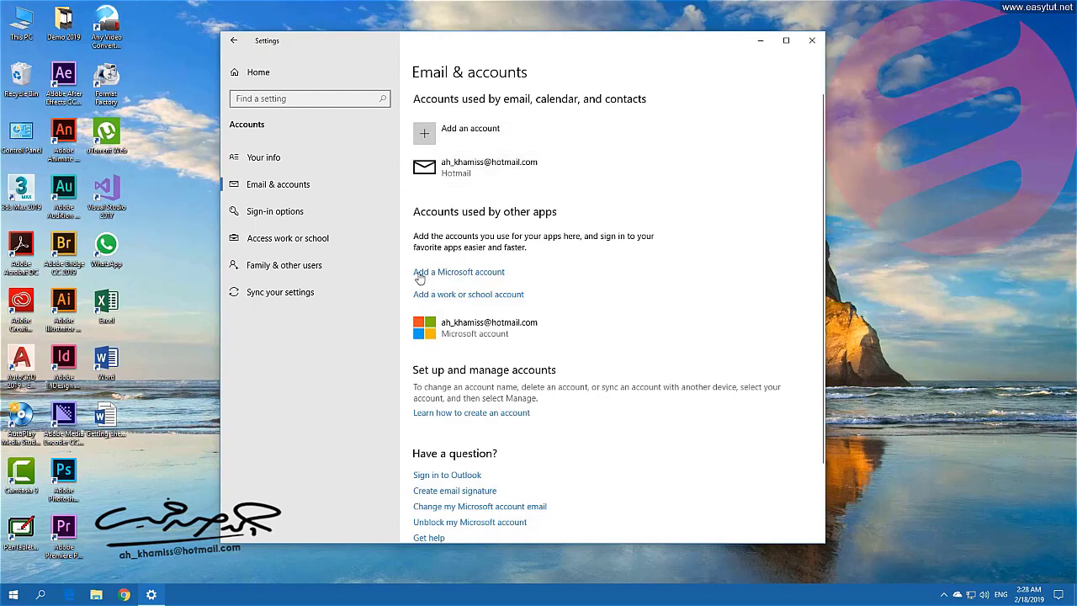
click(465, 276)
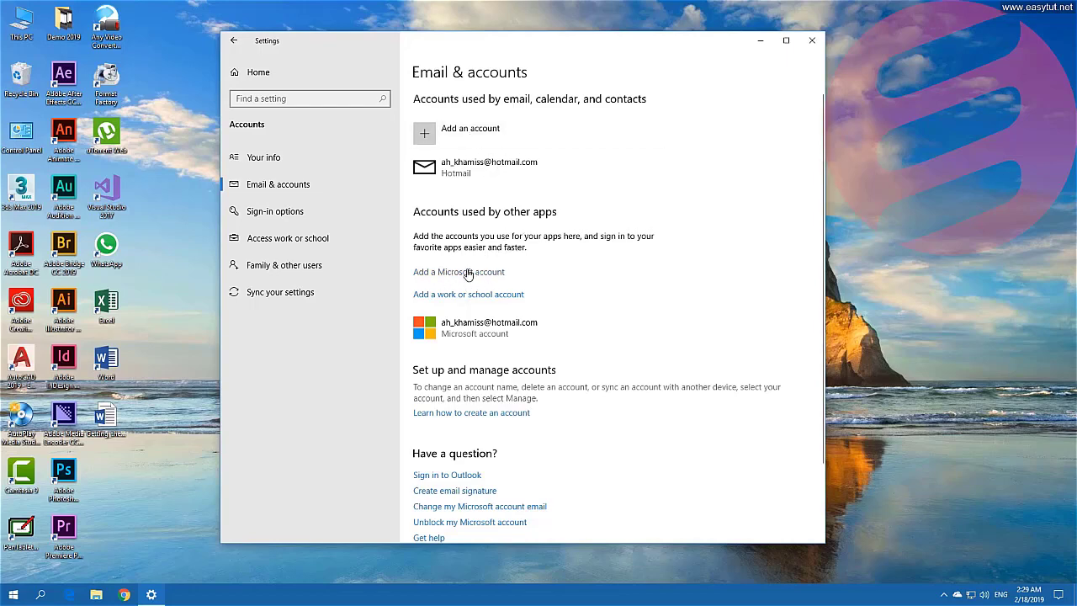
Choose 'Add a Microsoft account' and pick 'Create one!' for a brand-new account.
click(468, 272)
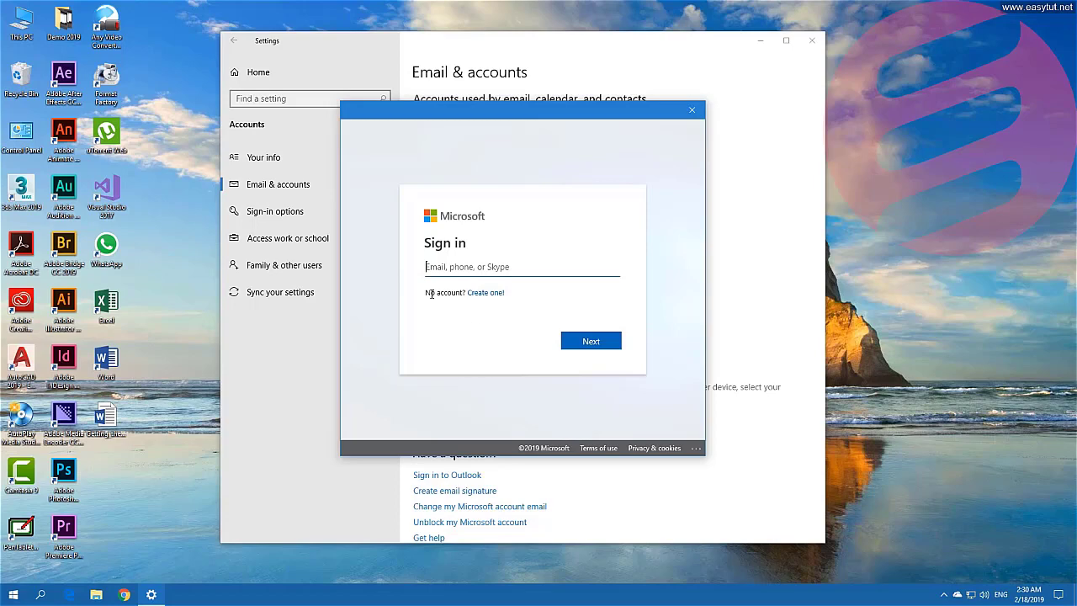
click(486, 294)
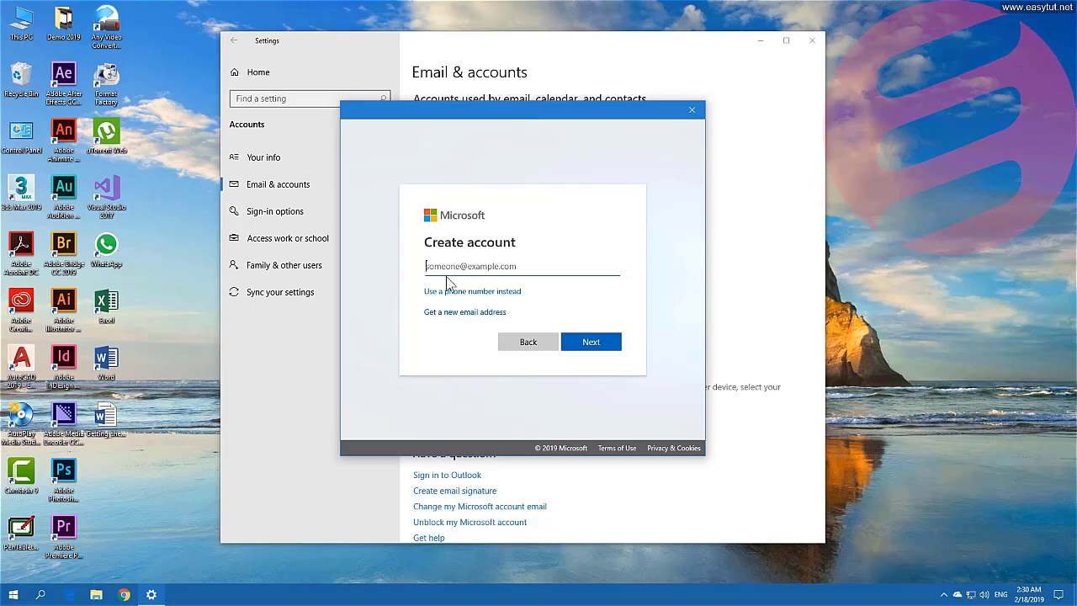
Switch the Create account form to 'Get a new email address'.
click(469, 267)
click(477, 314)
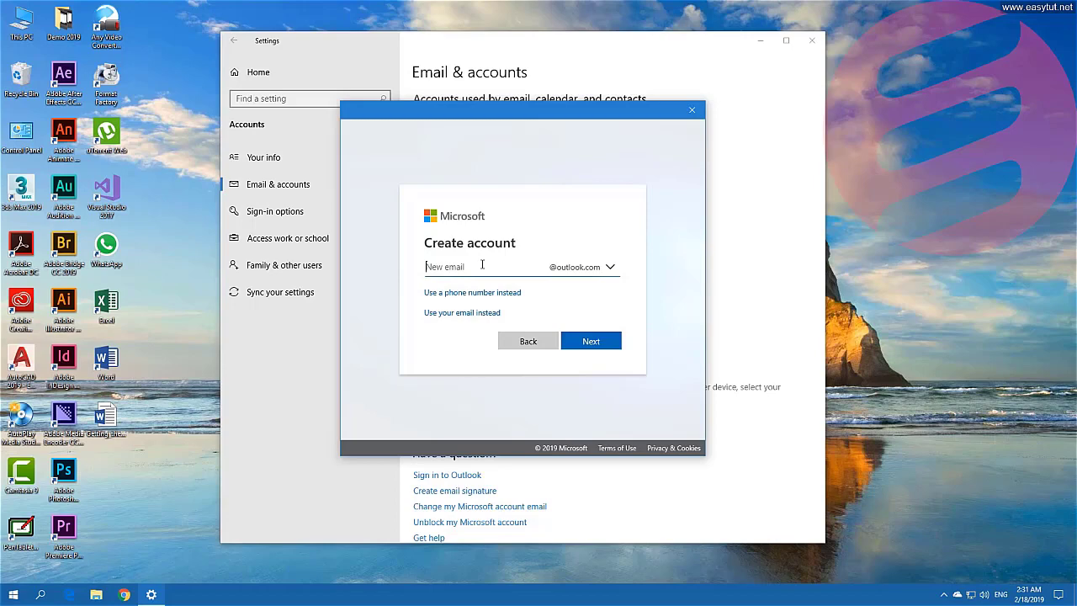
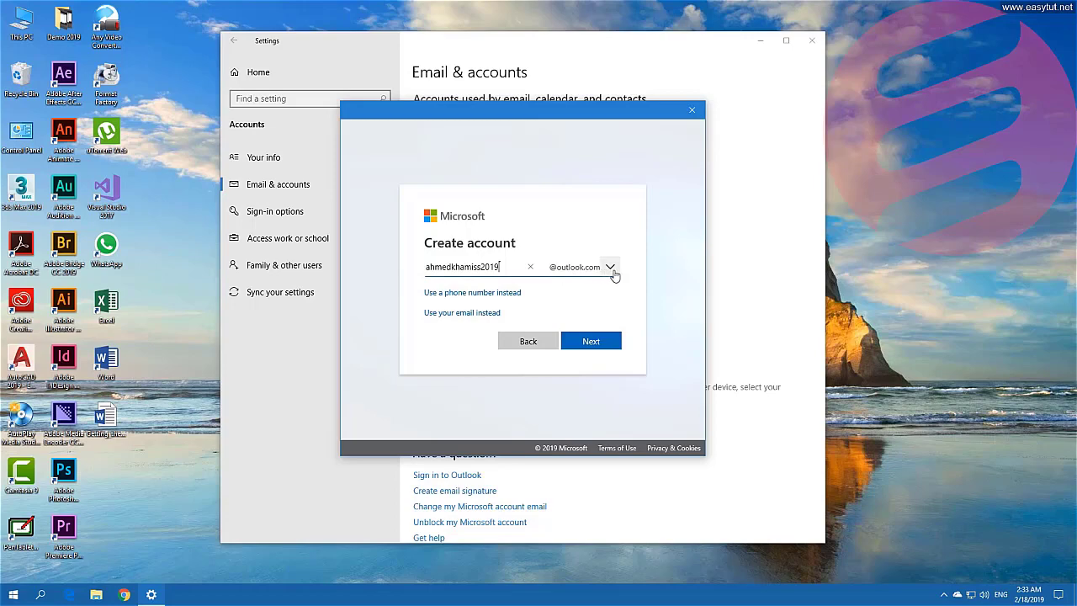
Enter the new user name with the hotmail.com domain and continue to the password step.
click(612, 270)
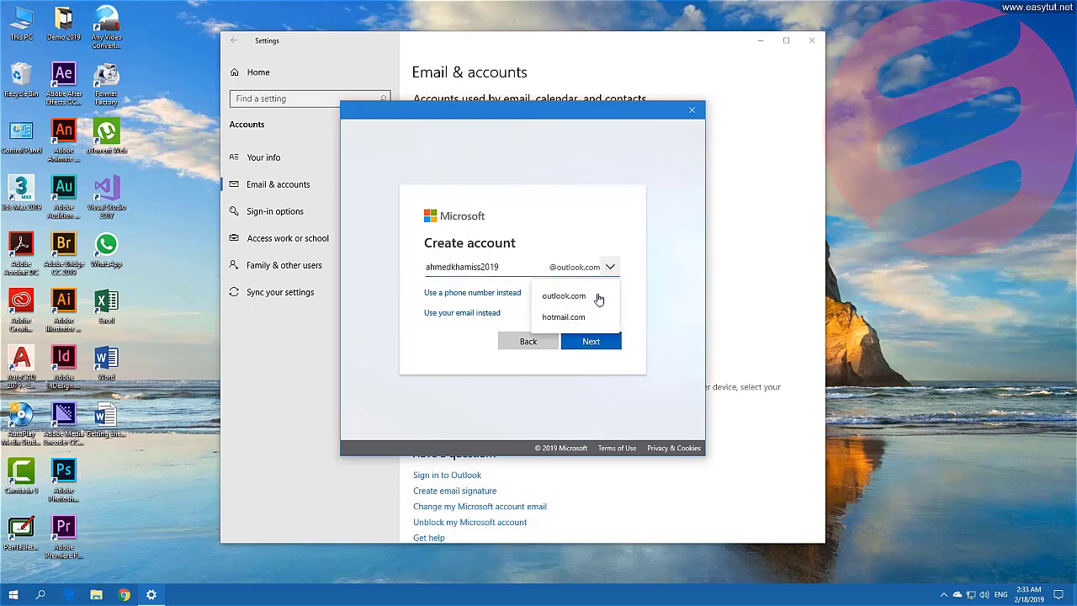
click(580, 317)
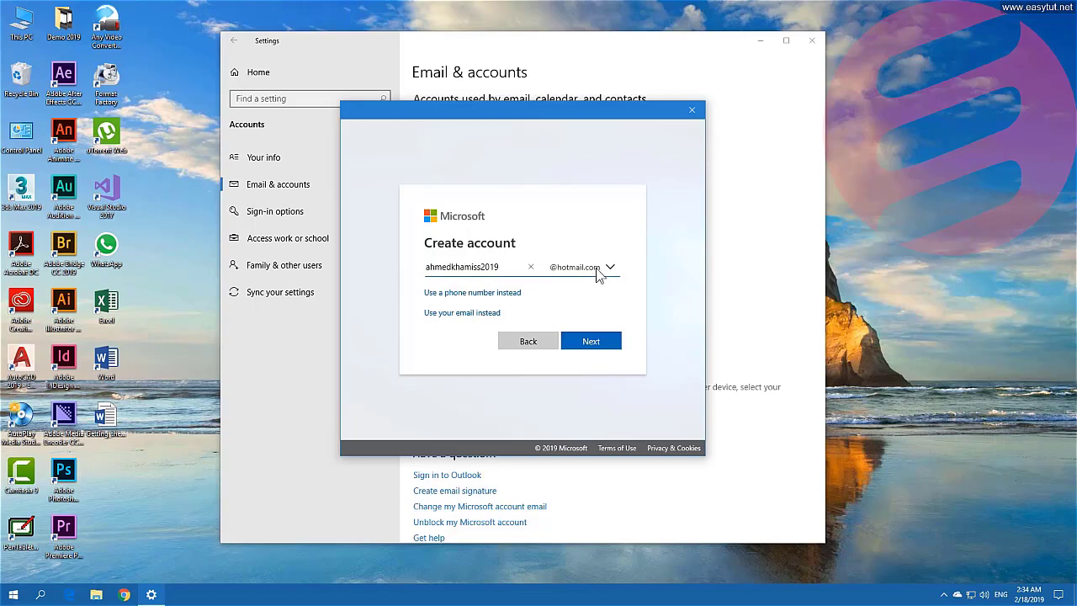
click(604, 346)
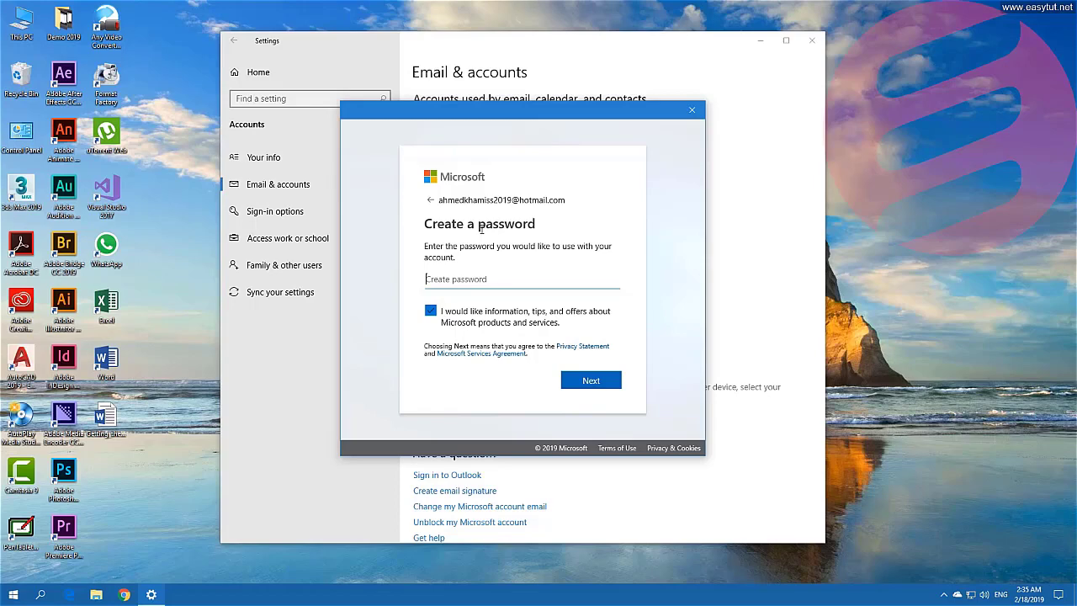
Enter a password for the new account and continue.
text(a*******)
click(591, 380)
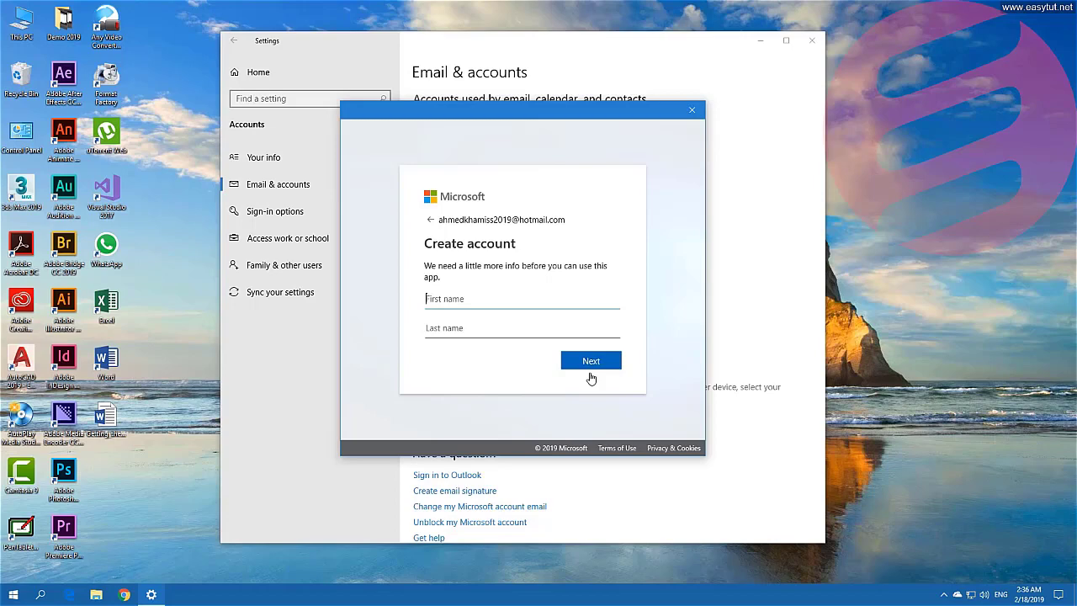
Fill in the account holder's first and last name and continue.
click(438, 330)
click(455, 330)
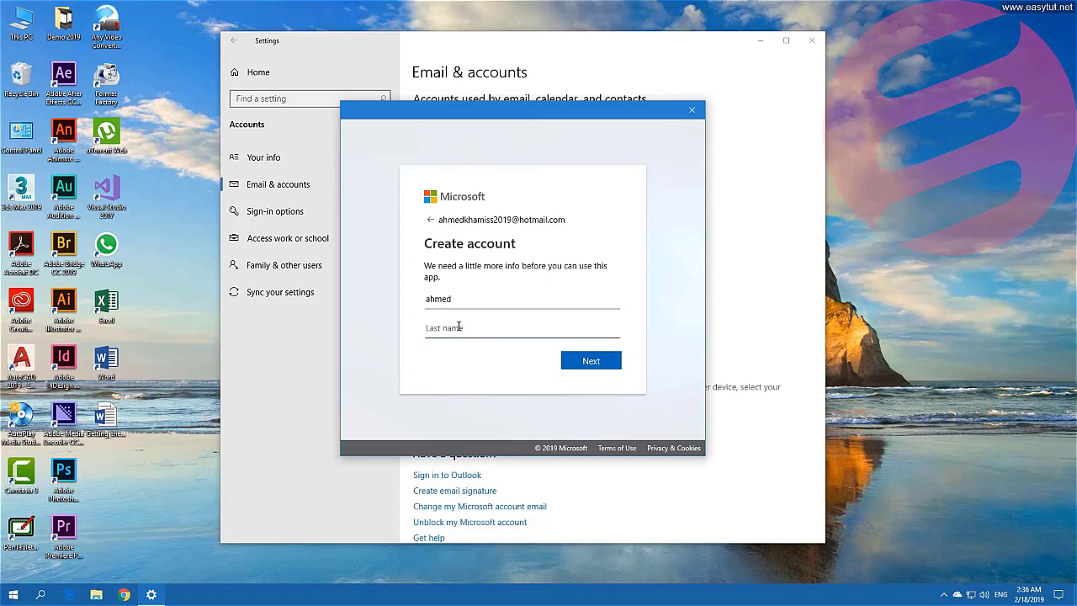
click(597, 361)
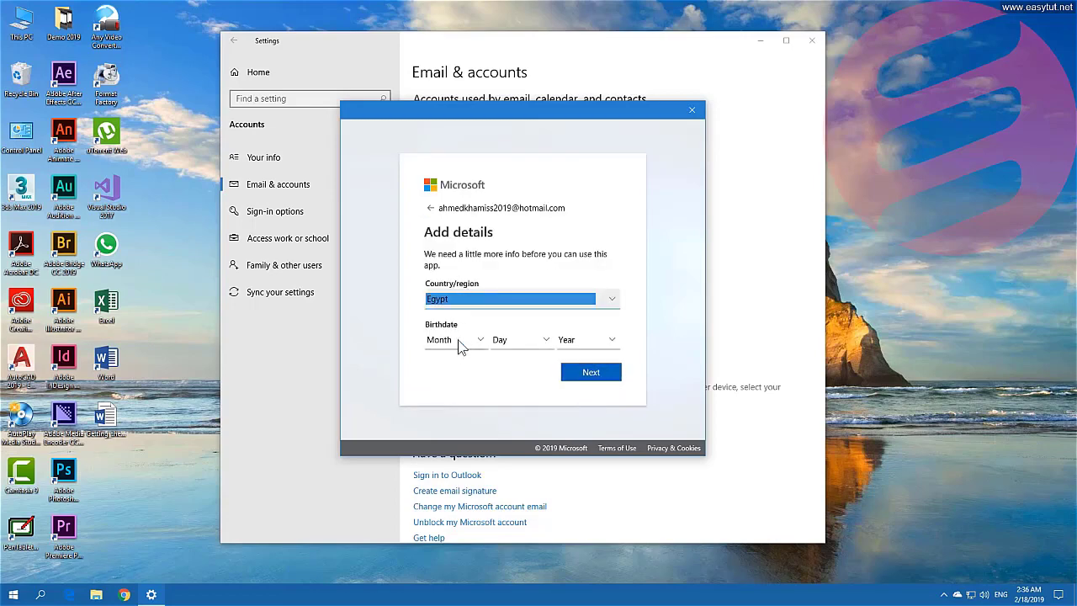
click(478, 345)
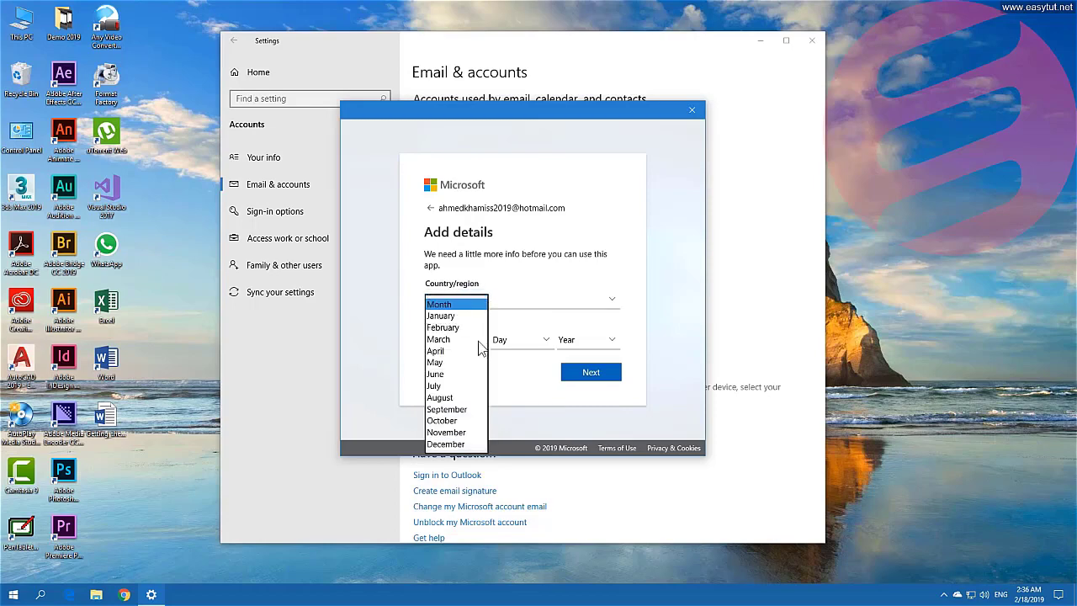
click(460, 397)
click(520, 344)
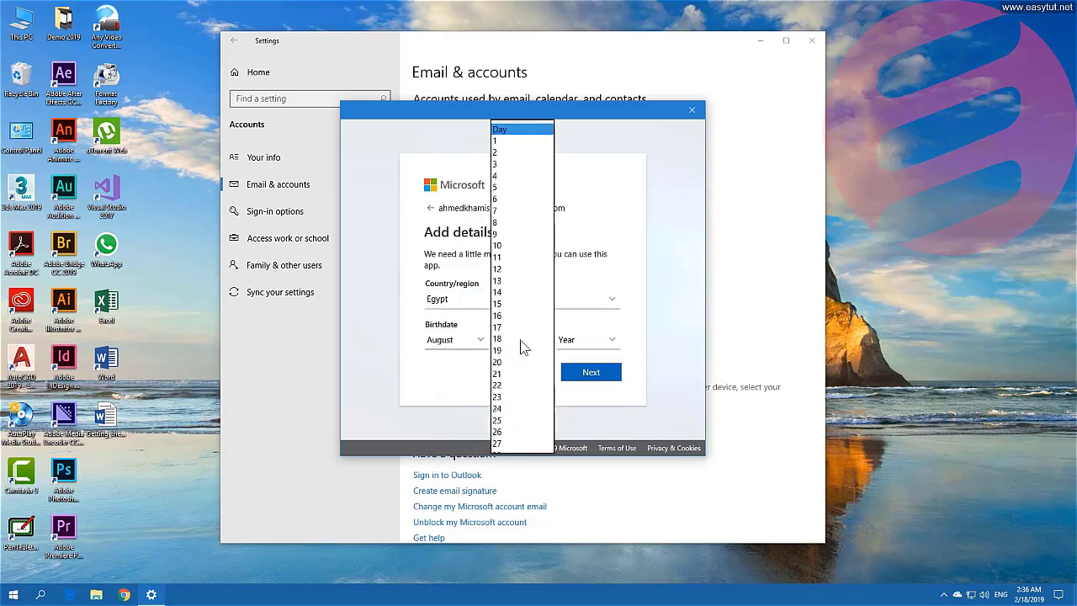
click(516, 348)
click(589, 339)
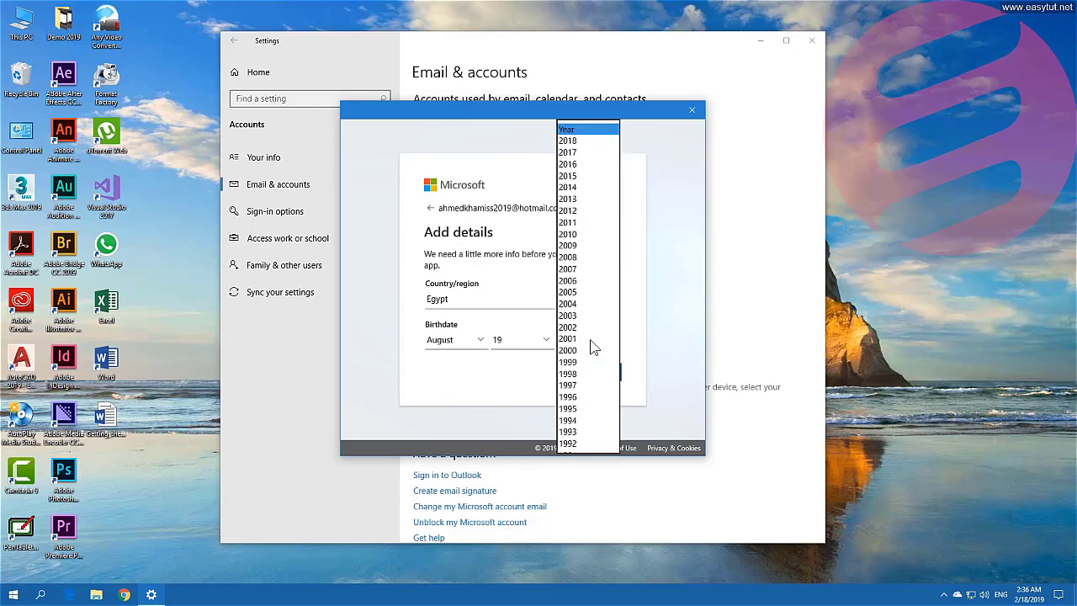
scroll(590, 341, down, 10)
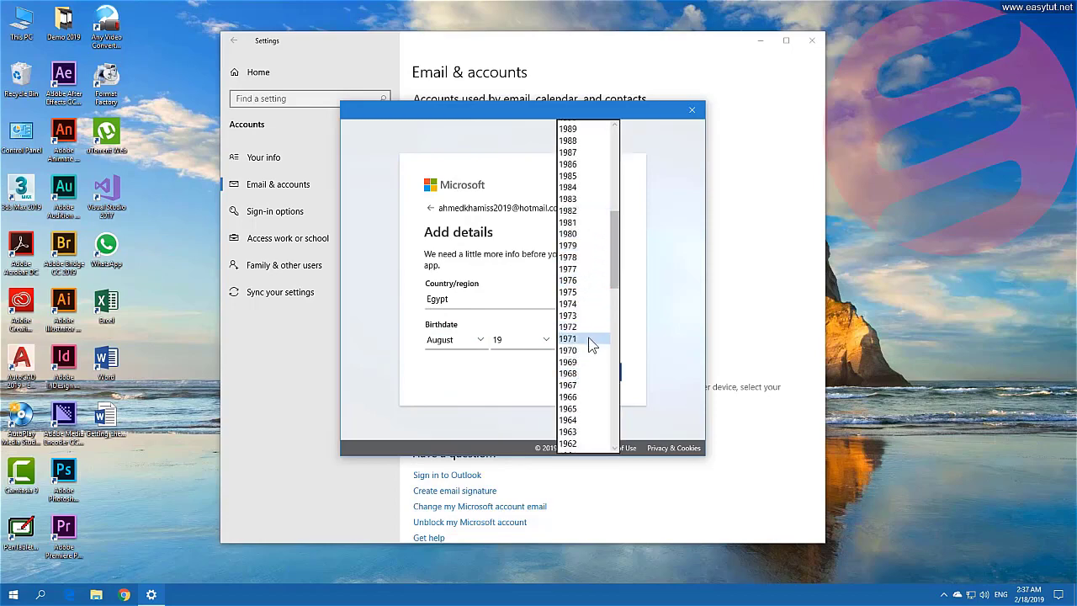
click(588, 338)
click(588, 376)
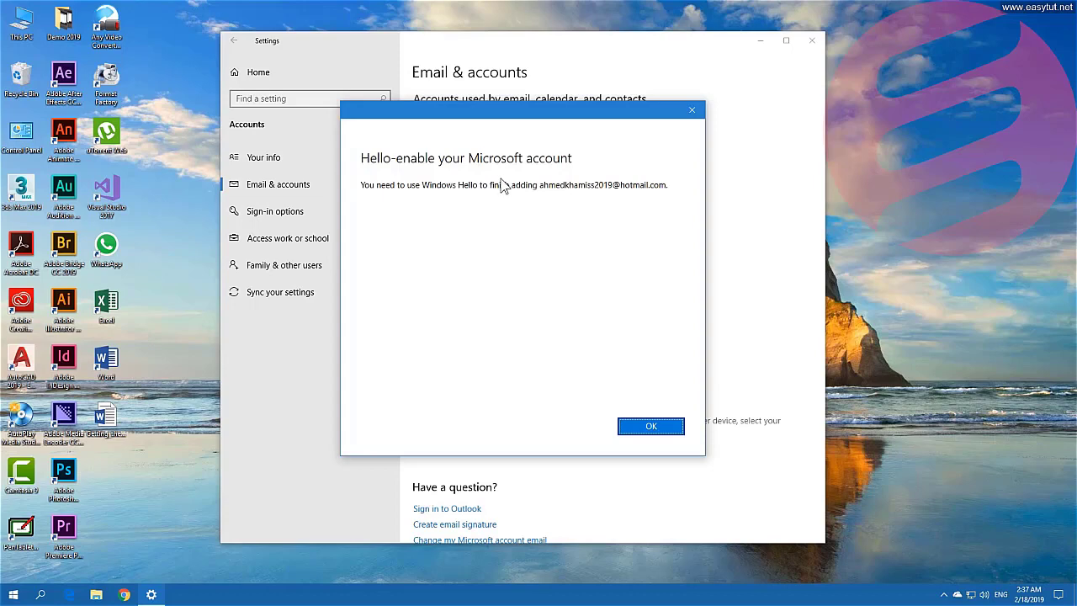
Acknowledge the Windows Hello notice with OK so the account is added.
click(660, 428)
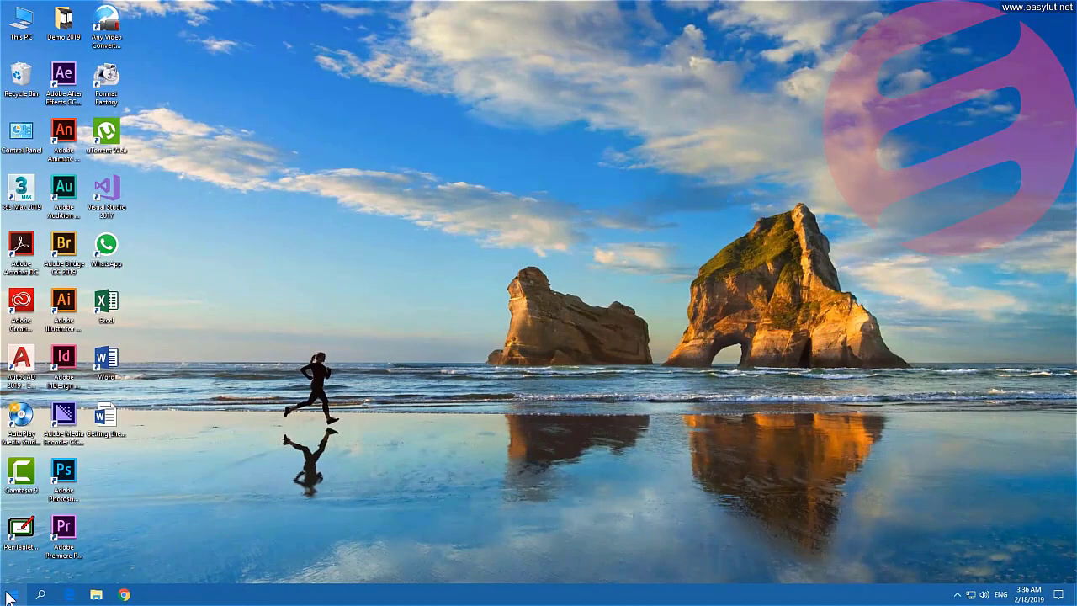
Reopen Accounts > Your info via the Start menu user icon's Change account settings.
click(10, 595)
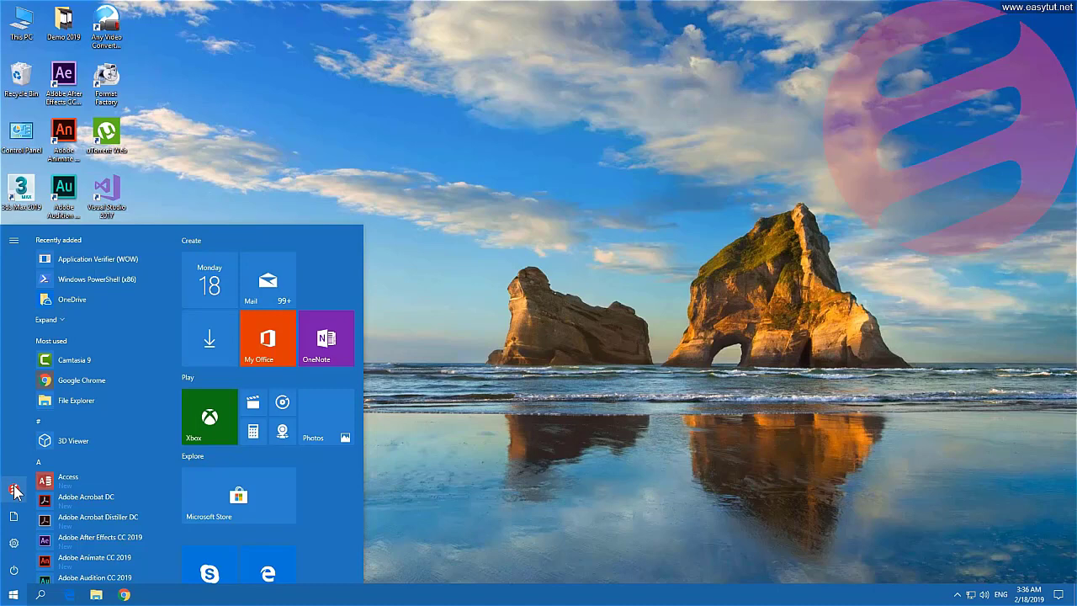
click(15, 490)
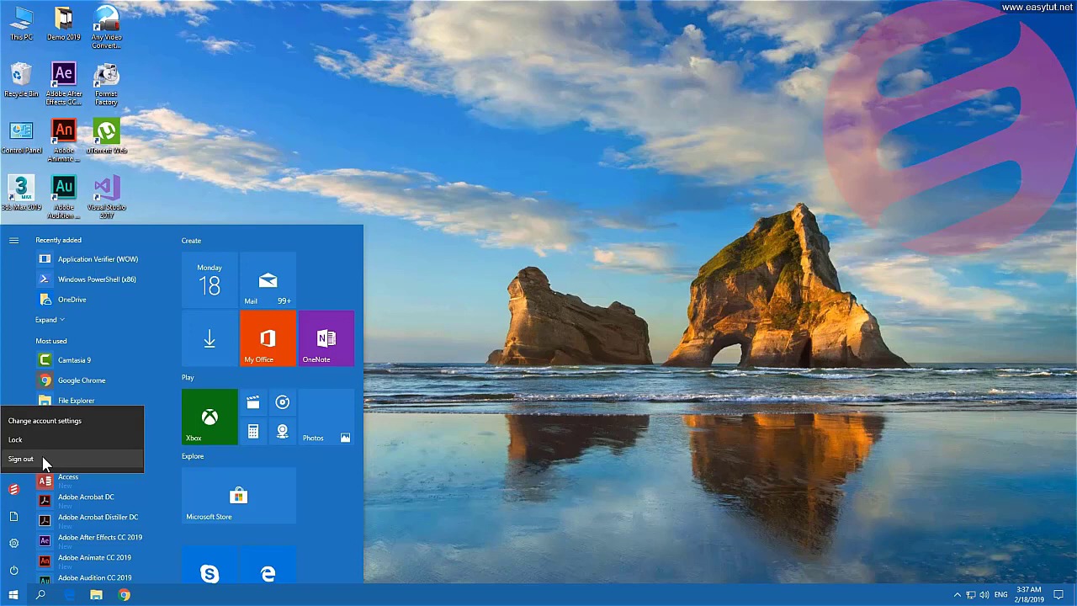
click(53, 417)
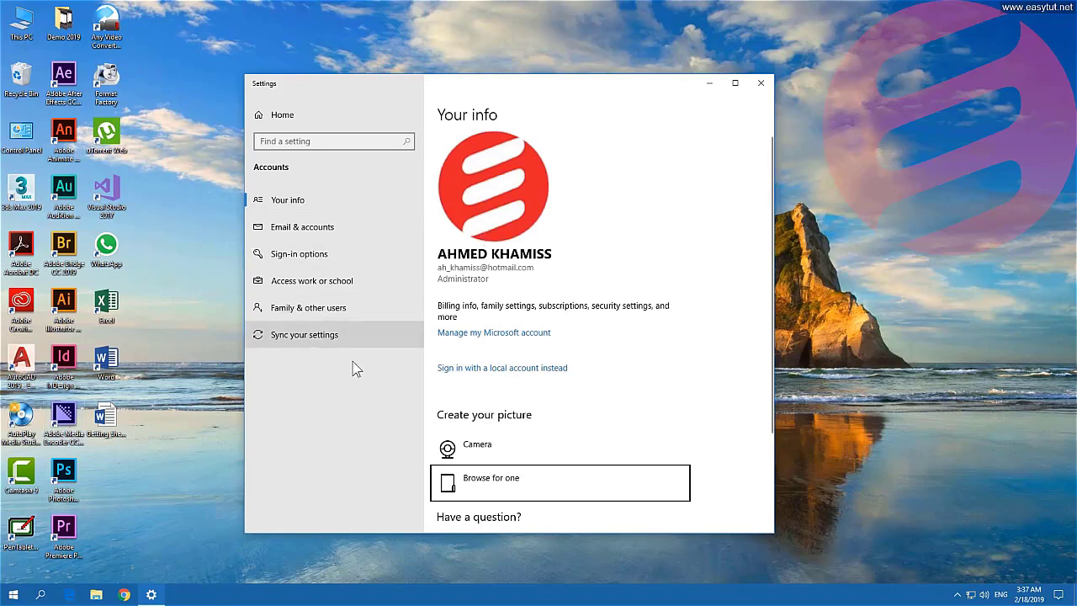
click(761, 82)
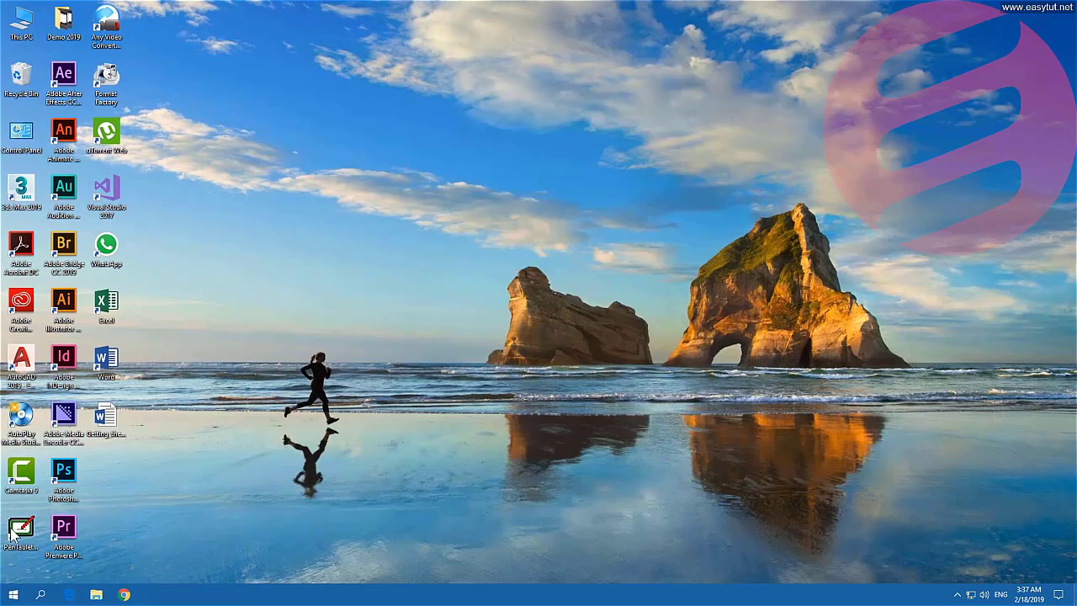
click(13, 595)
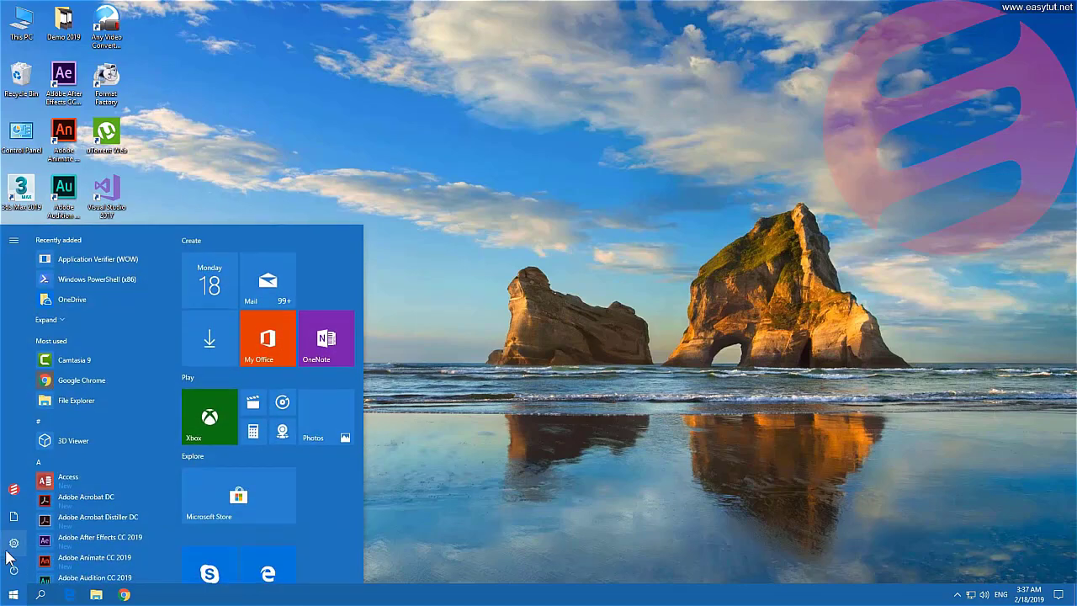
click(13, 544)
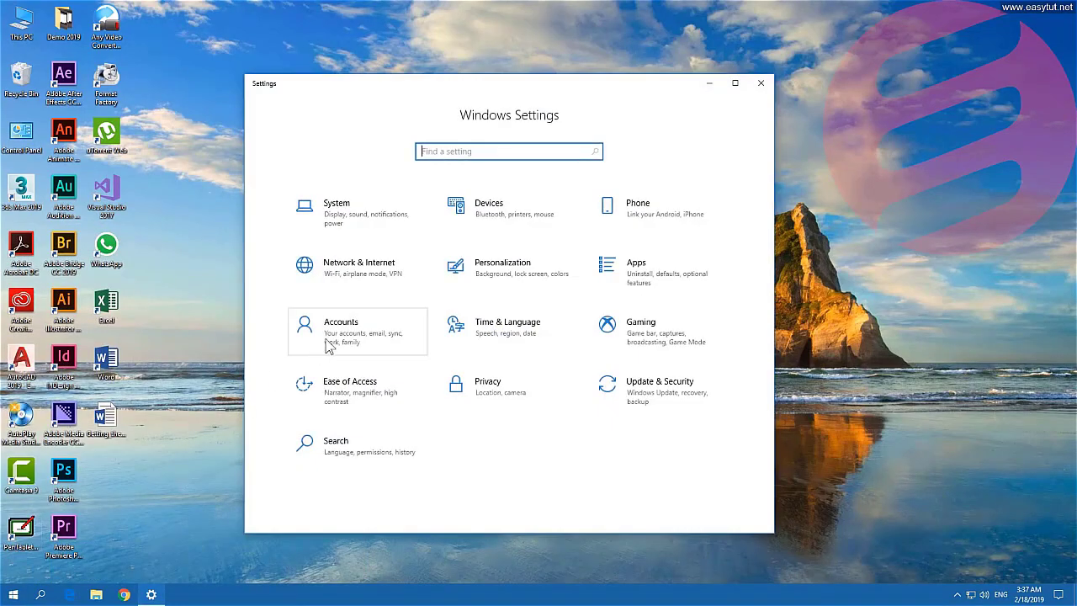
click(345, 332)
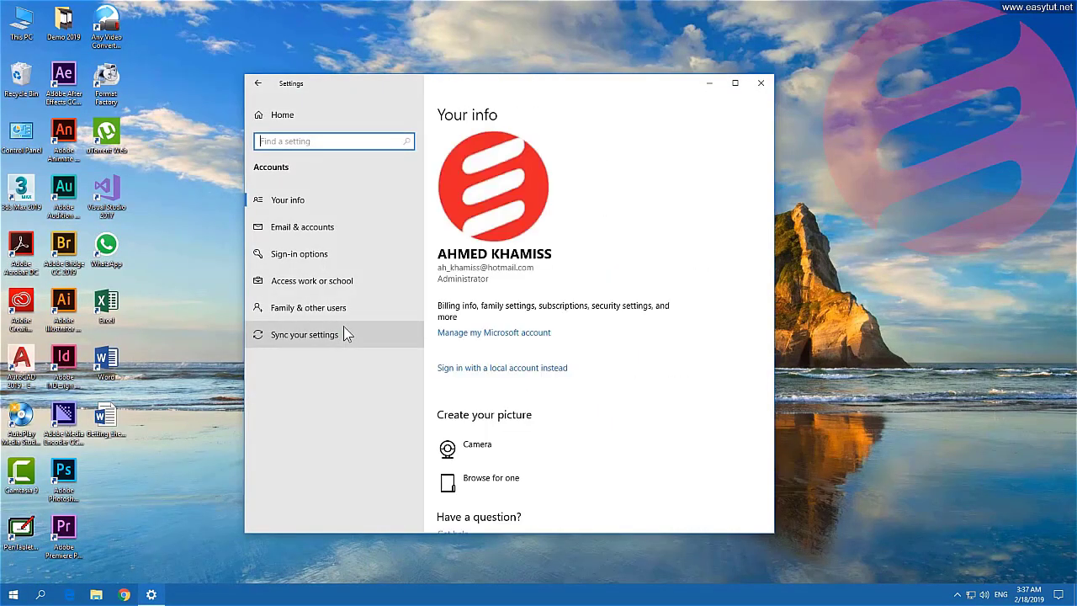
click(14, 595)
click(14, 488)
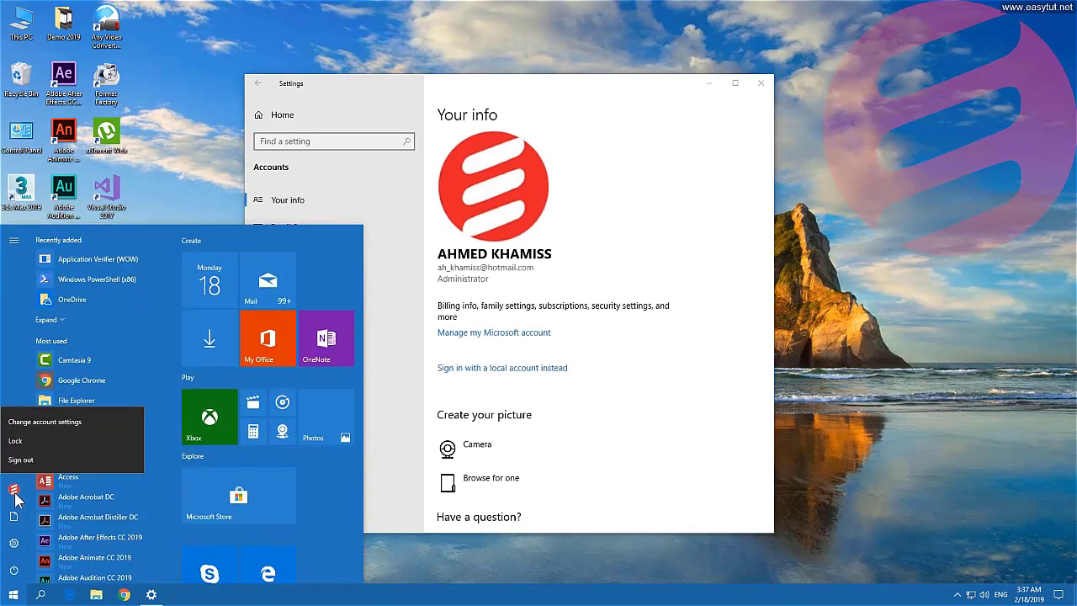
click(44, 421)
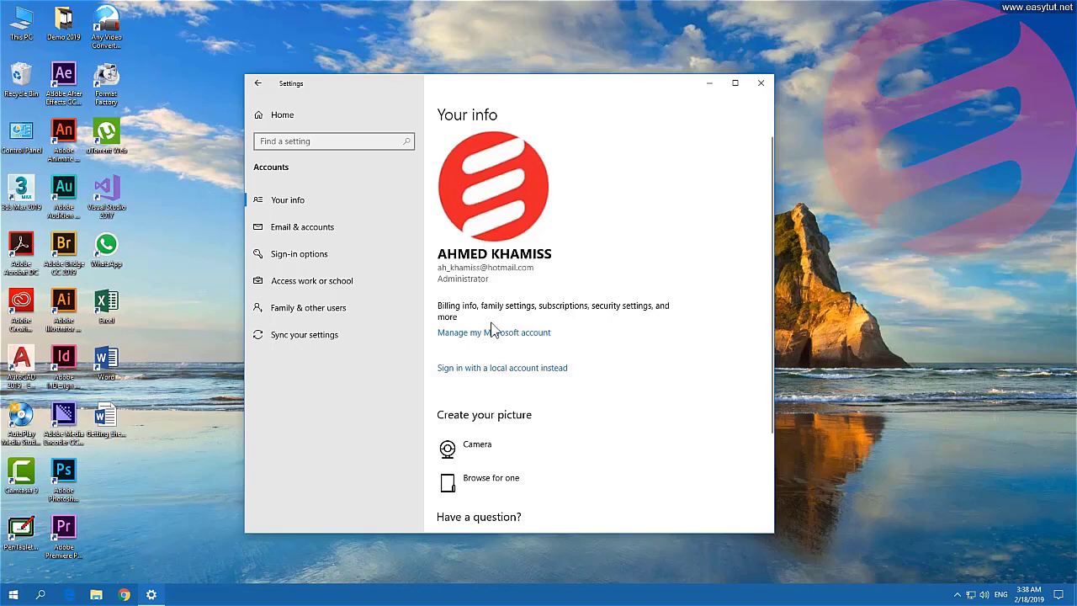
scroll(492, 332, down, 3)
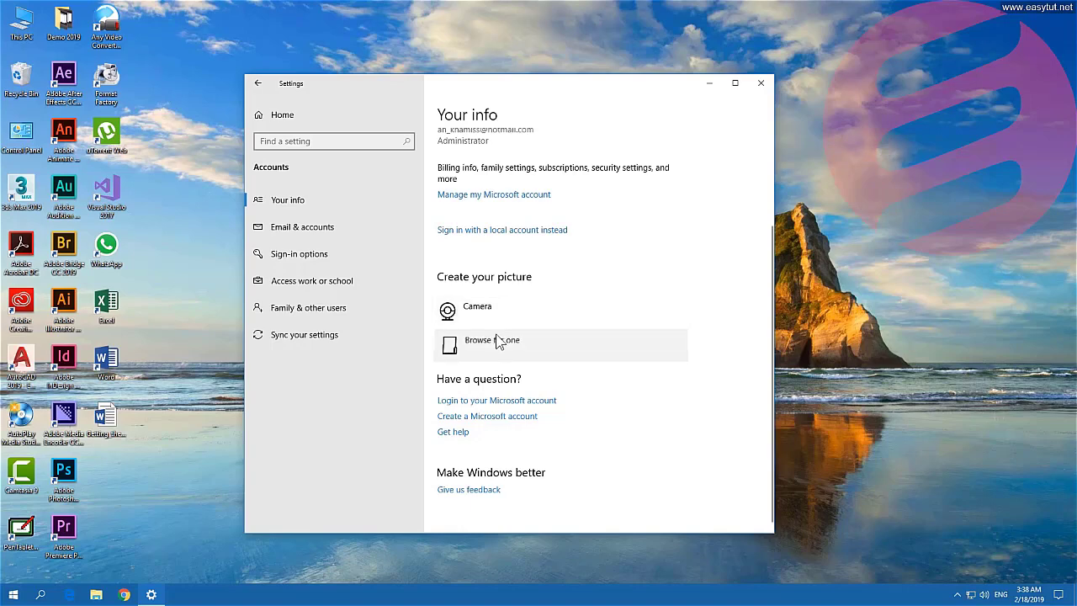
Set a young man's photo from the computer as the account picture, comparing it with the red logo.
click(497, 340)
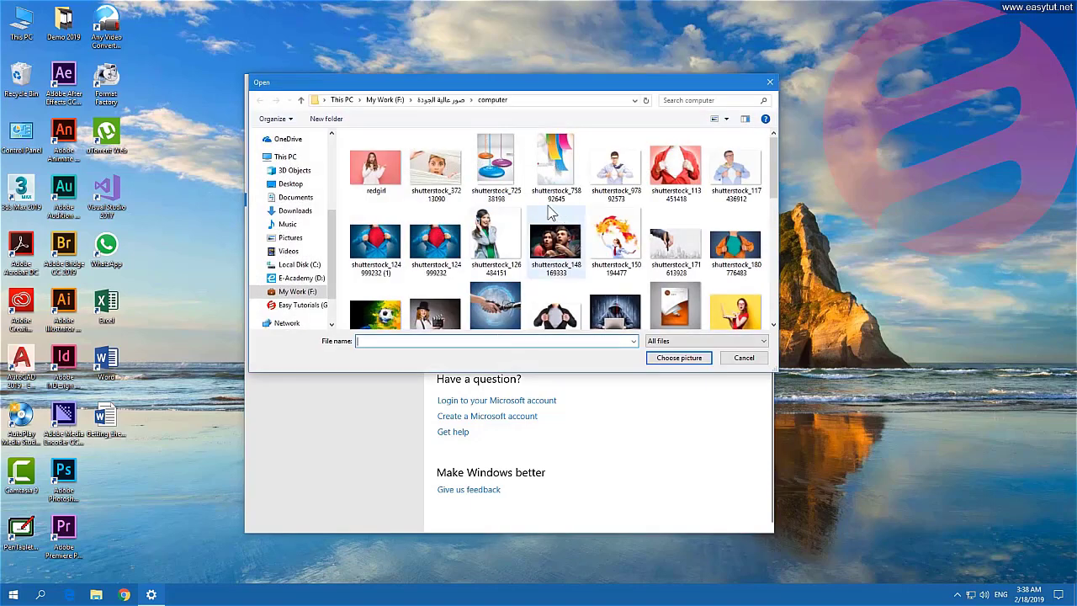
double_click(625, 166)
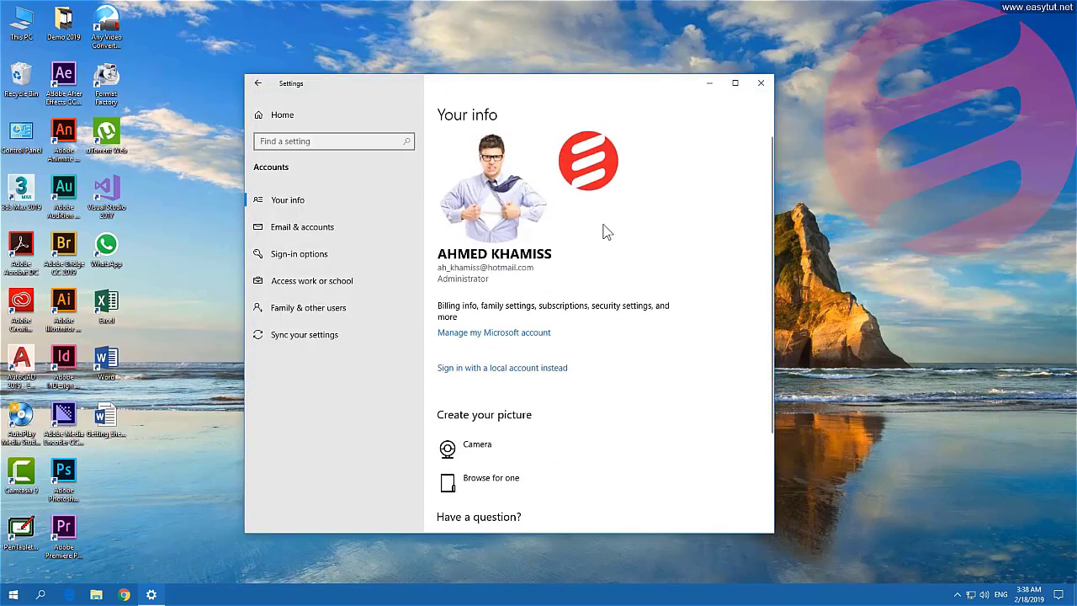
click(592, 169)
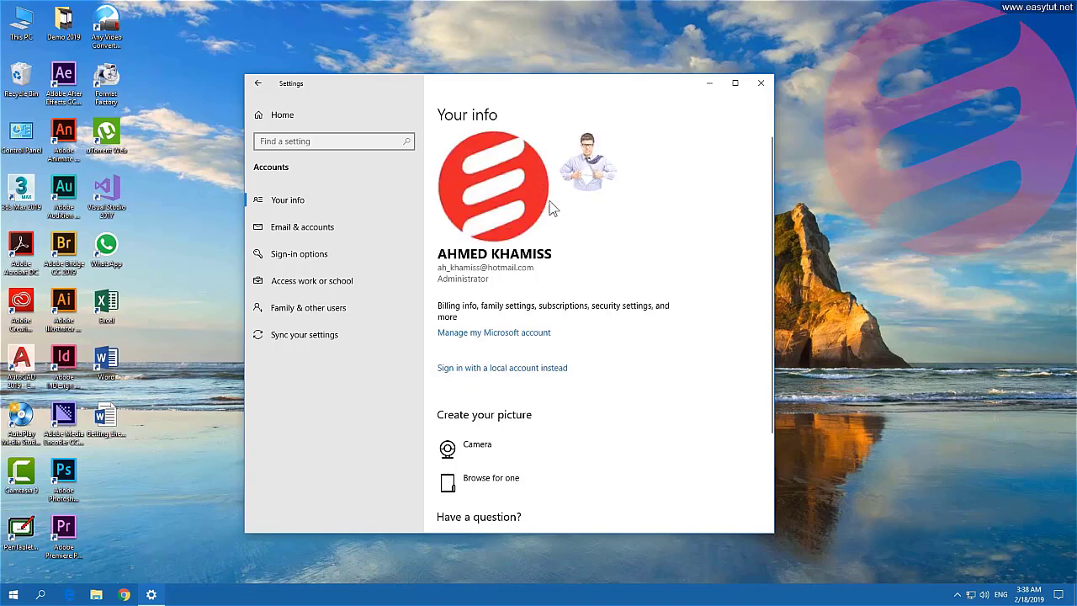
click(587, 162)
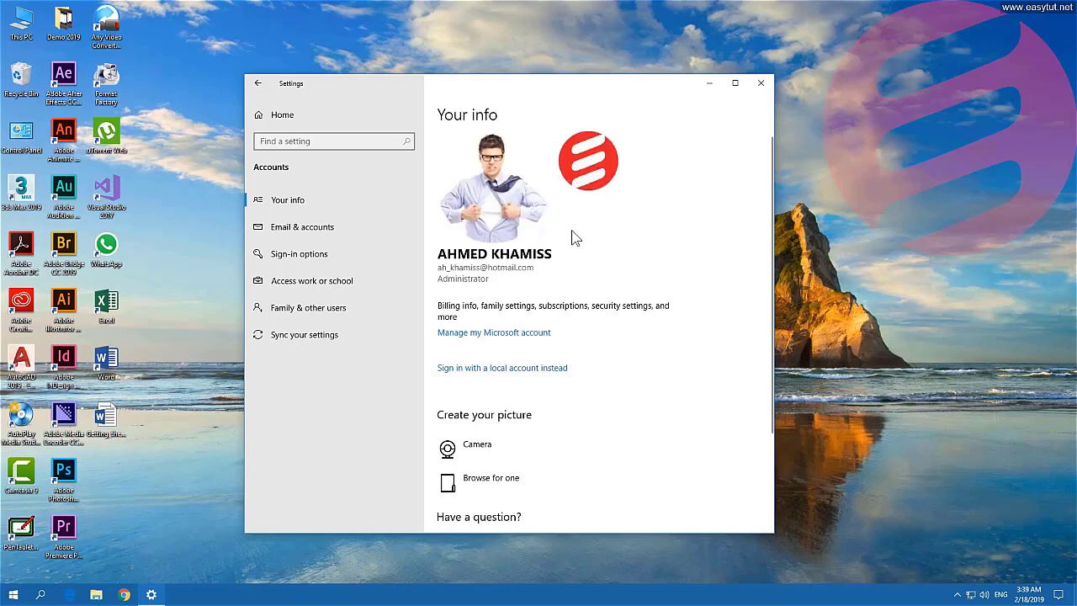
Browse to the older man's photo and keep it as the account picture over the recent choices.
click(482, 485)
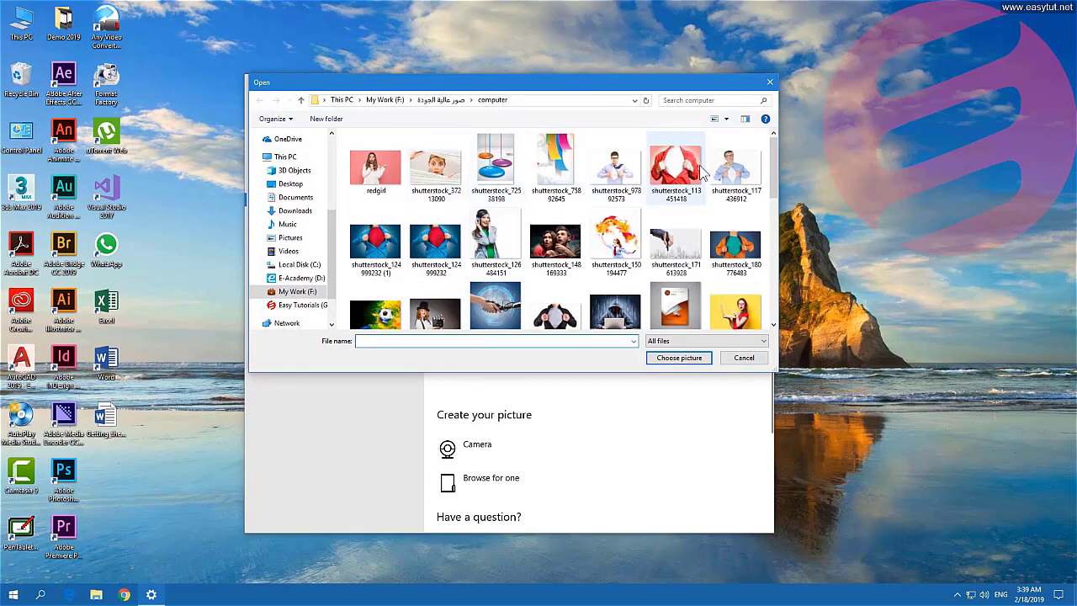
double_click(726, 168)
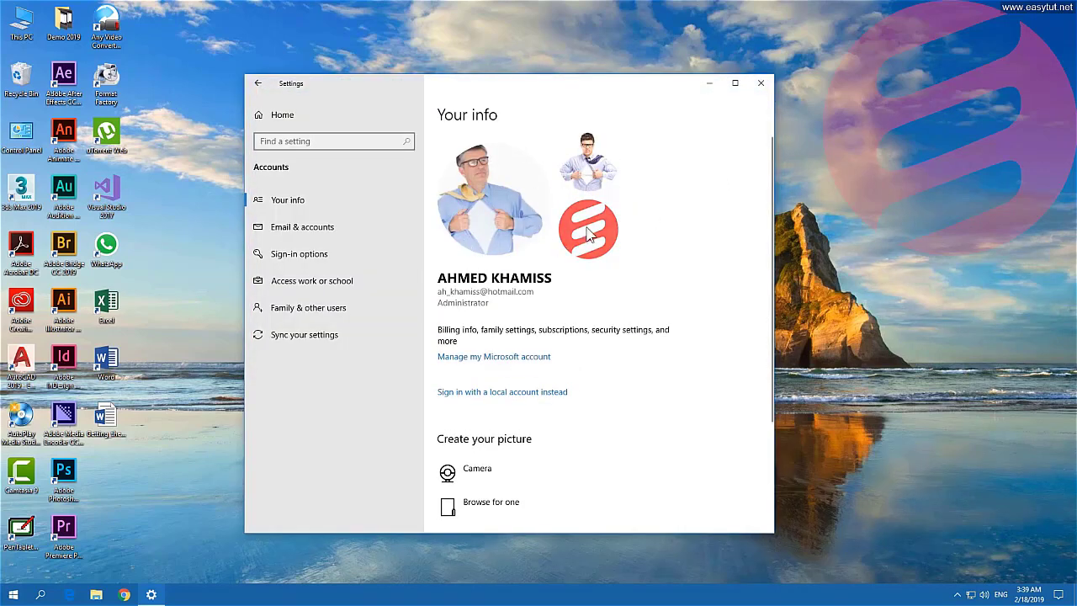
click(589, 165)
click(588, 229)
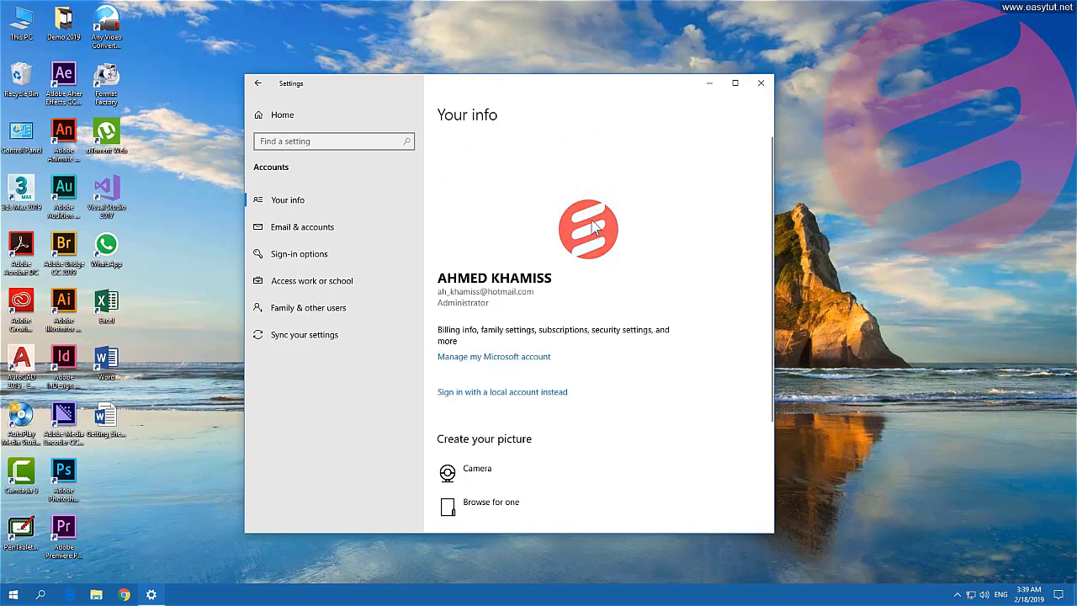
click(586, 179)
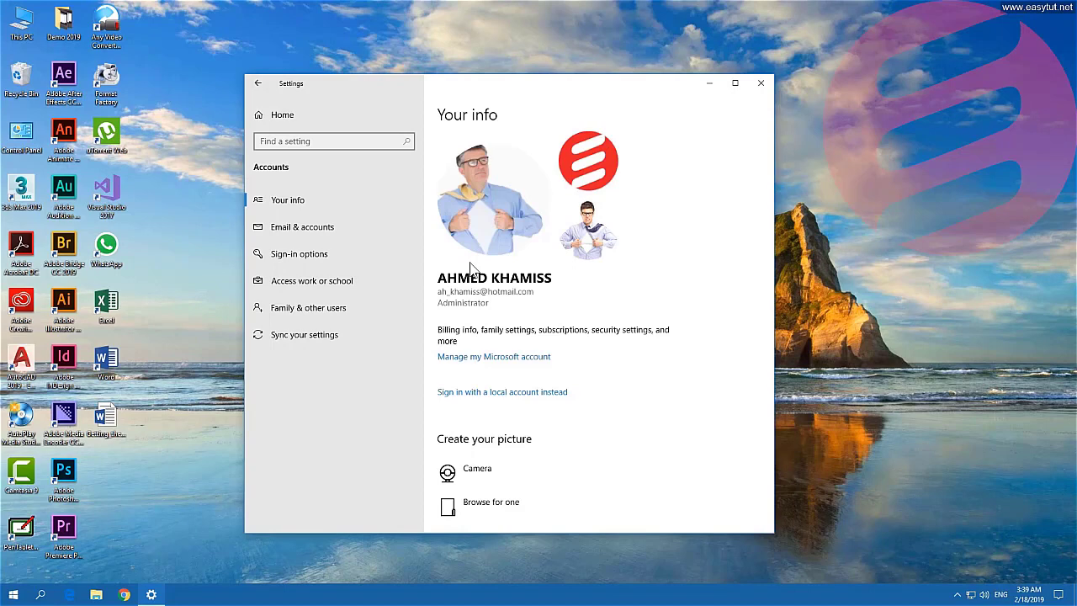
scroll(469, 269, down, 4)
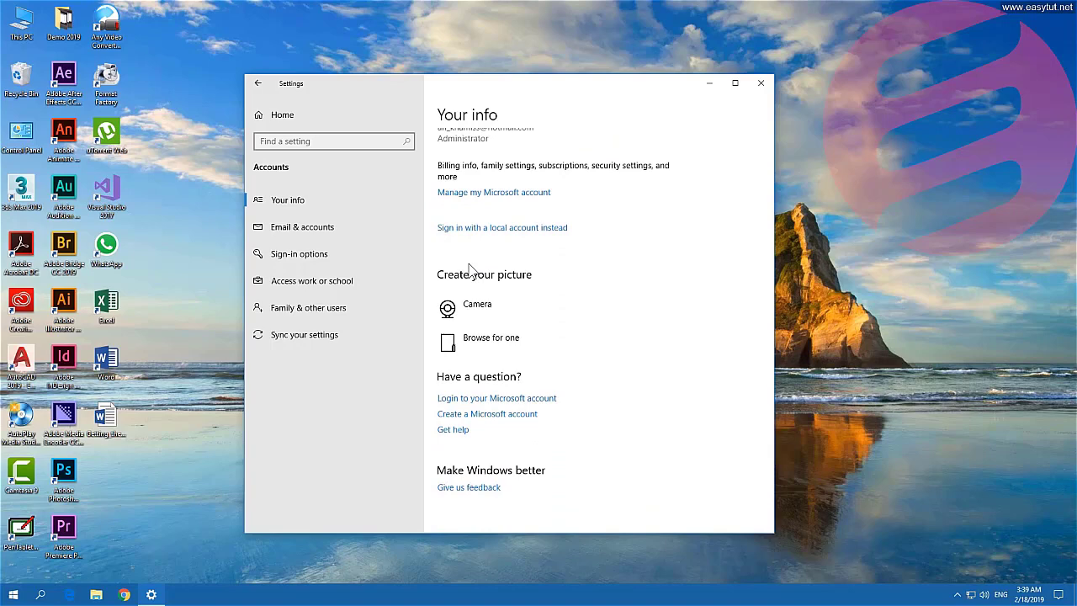
scroll(470, 269, up, 2)
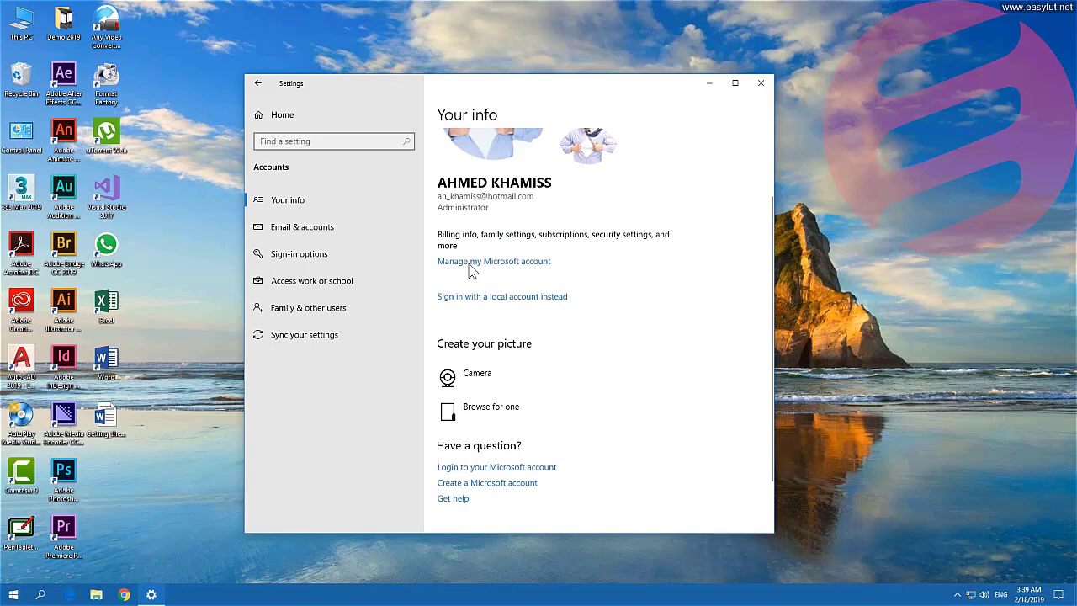
Go to Email & accounts and expand the second Microsoft account to show Manage and Remove.
click(363, 242)
scroll(565, 296, down, 4)
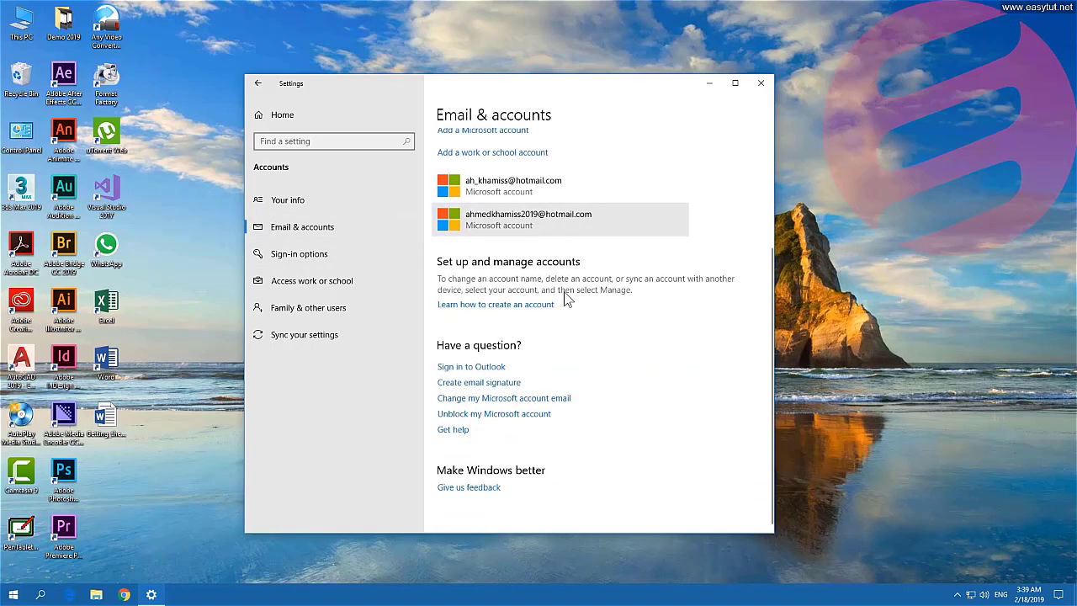
scroll(564, 295, up, 3)
scroll(563, 294, down, 2)
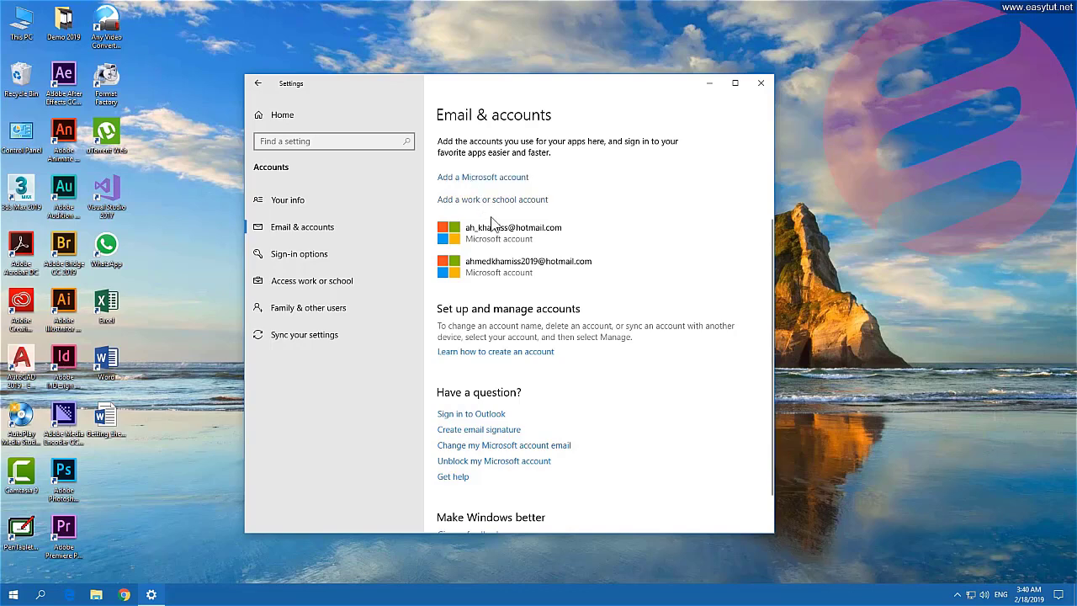
click(606, 267)
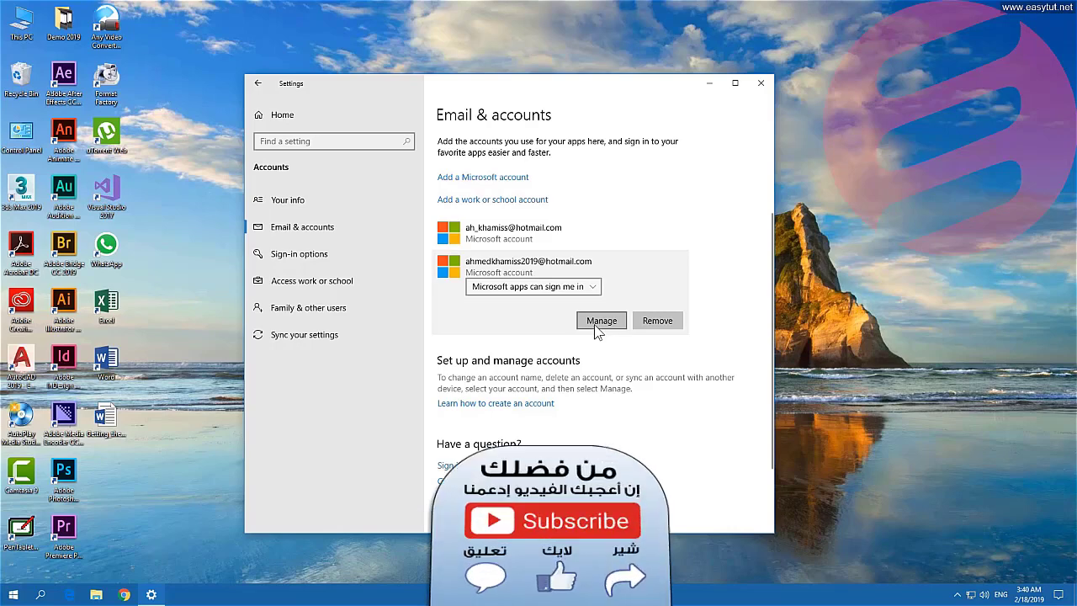
Remove the second Microsoft account, confirming with Yes.
click(672, 327)
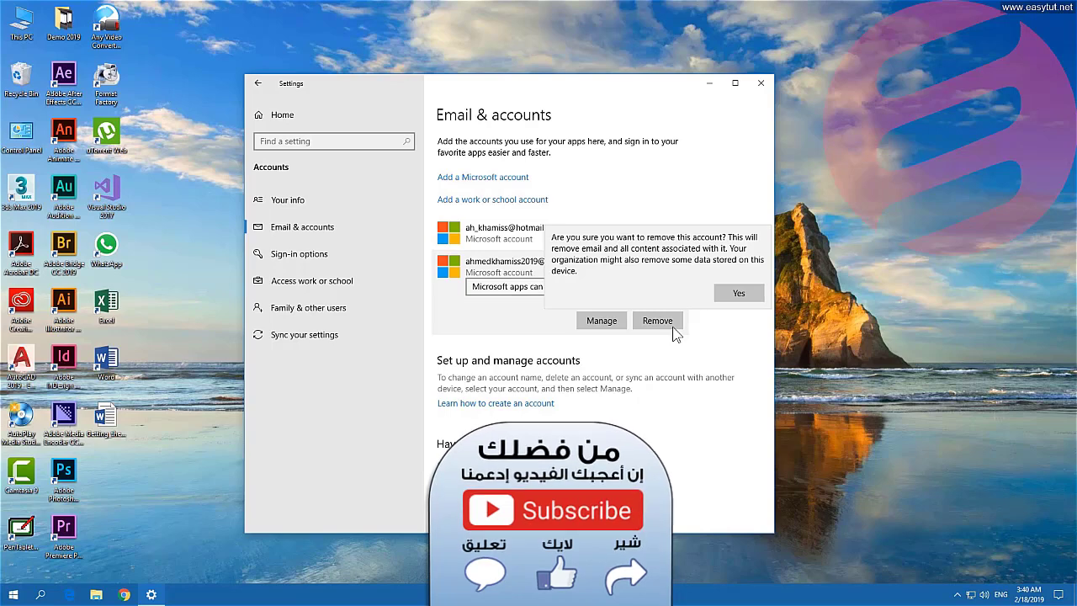
click(736, 294)
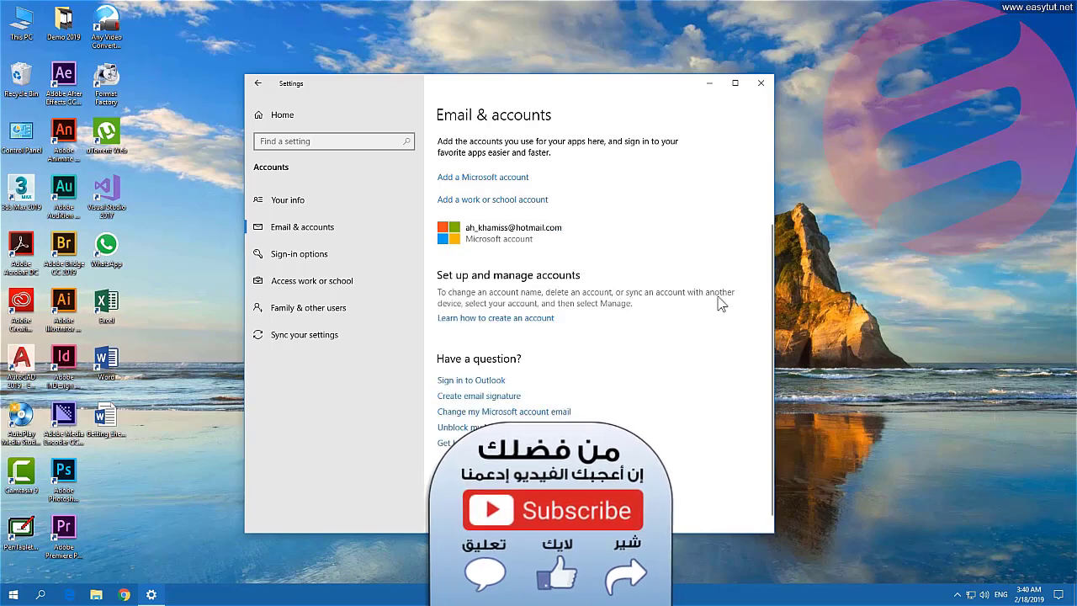